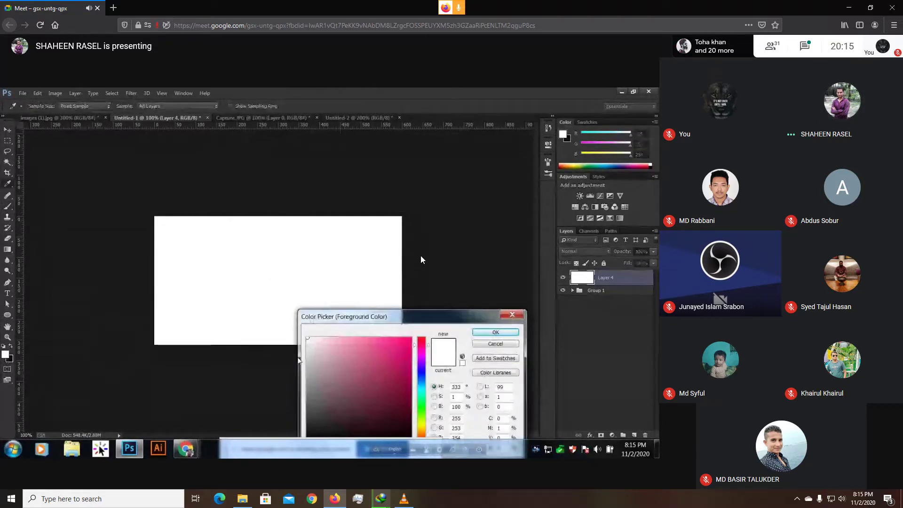
# Briefly check the meeting chat, then scroll through the participants list and close it
pyautogui.click(805, 38)
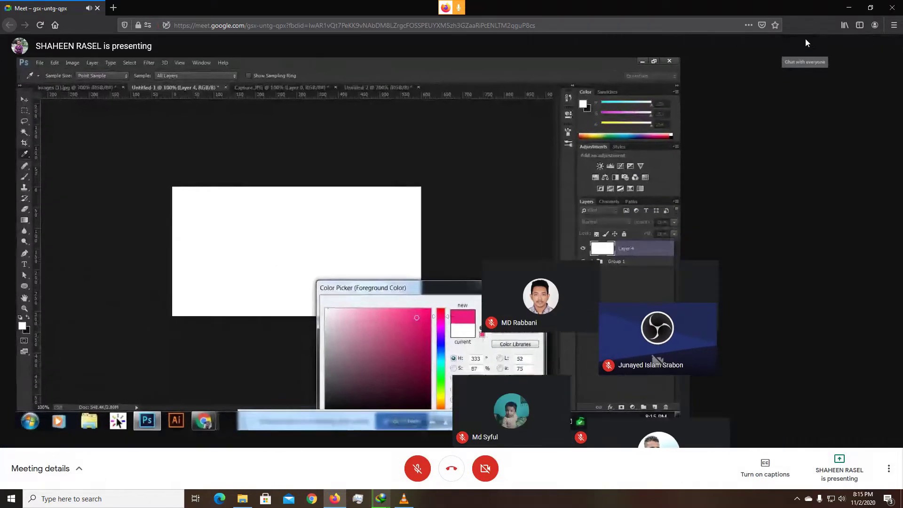
pyautogui.click(888, 48)
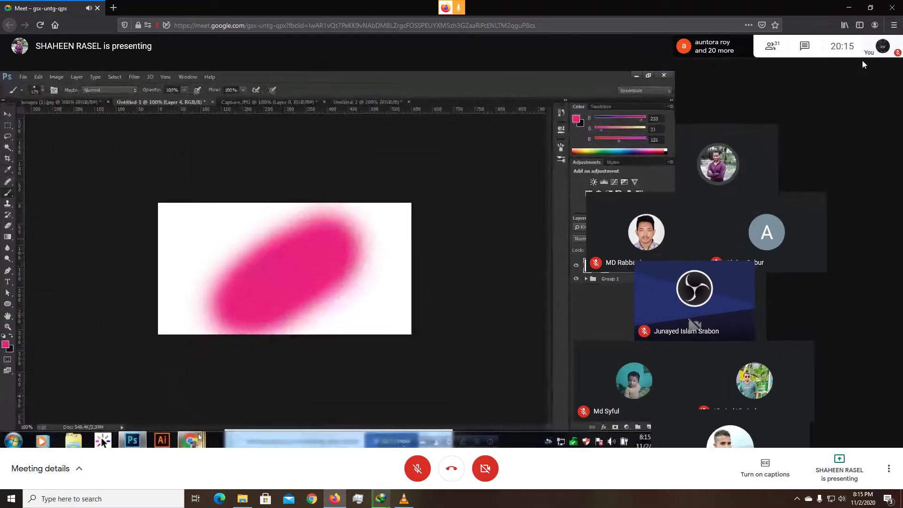
pyautogui.click(768, 49)
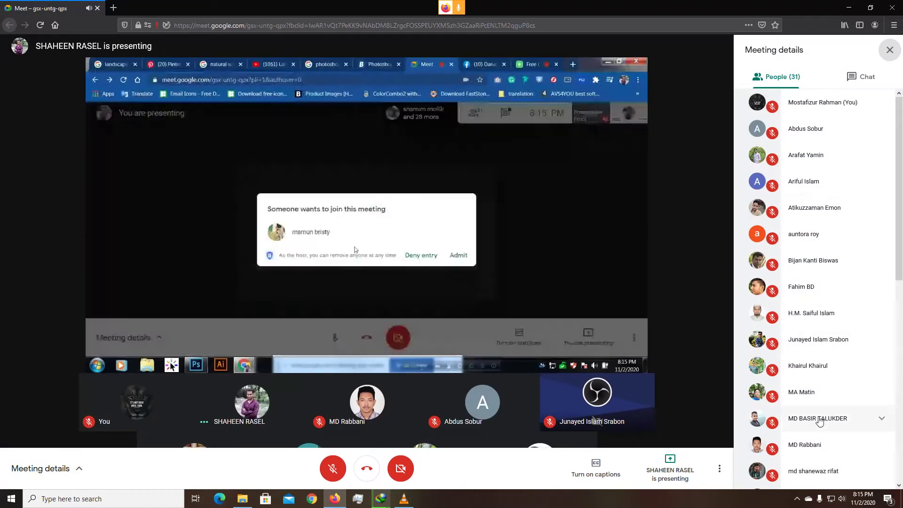
pyautogui.scroll(-3, 819, 421)
pyautogui.scroll(-1, 818, 421)
pyautogui.scroll(-2, 818, 422)
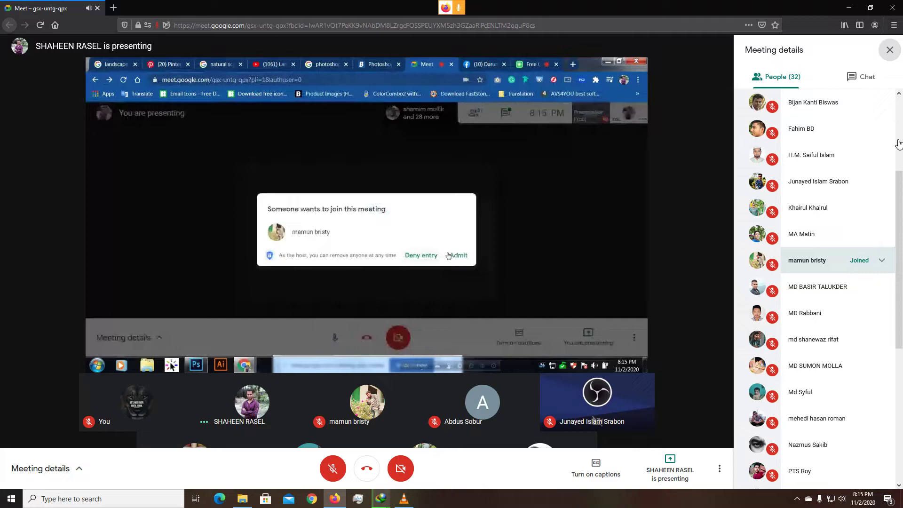
pyautogui.click(897, 54)
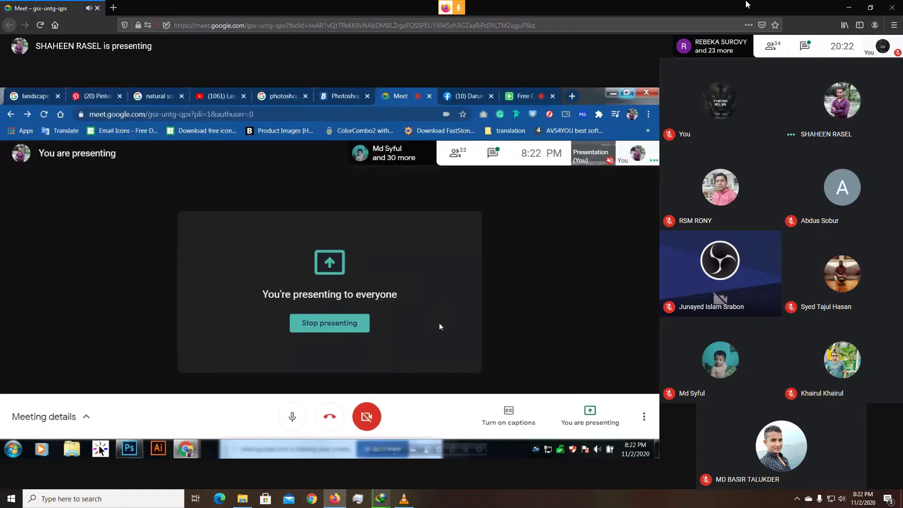
# Send 'life is not fair get use to it' to everyone in the meeting chat
pyautogui.click(805, 45)
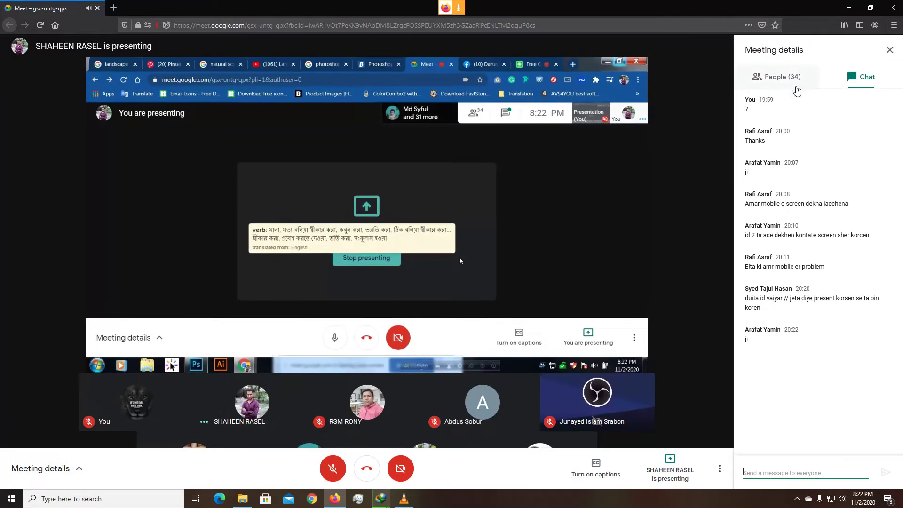
pyautogui.write('I')
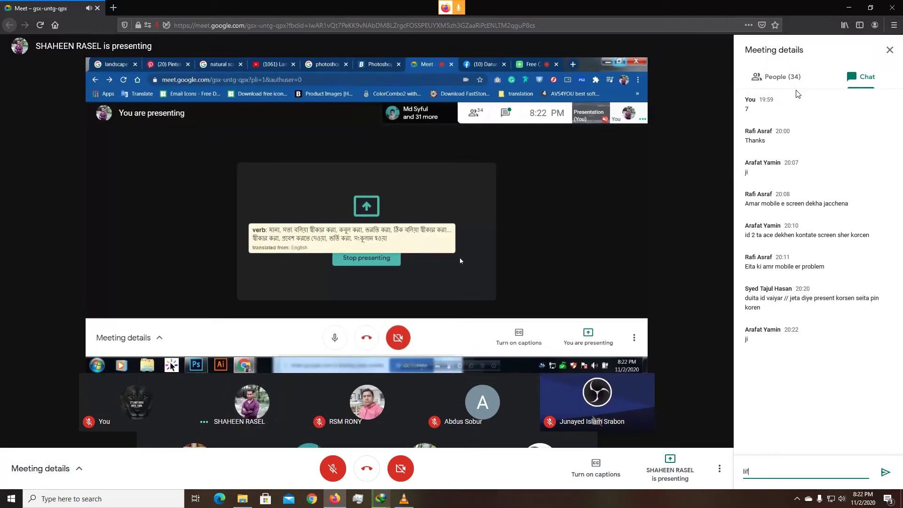
pyautogui.write('e ')
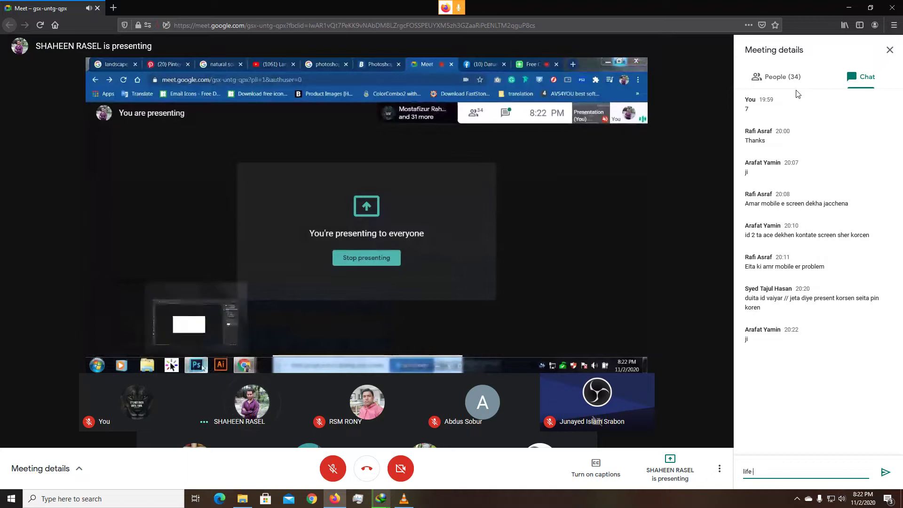
pyautogui.write('is not')
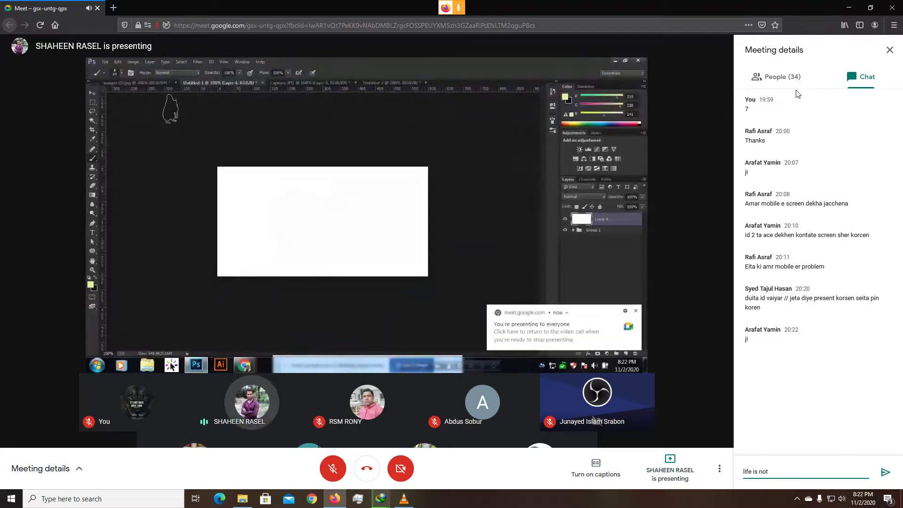
pyautogui.write(' fair')
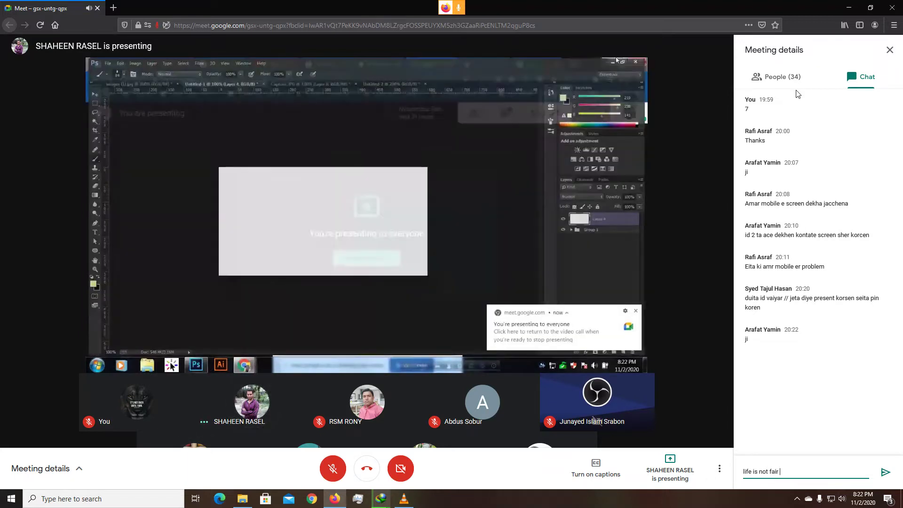
pyautogui.write(' get use to')
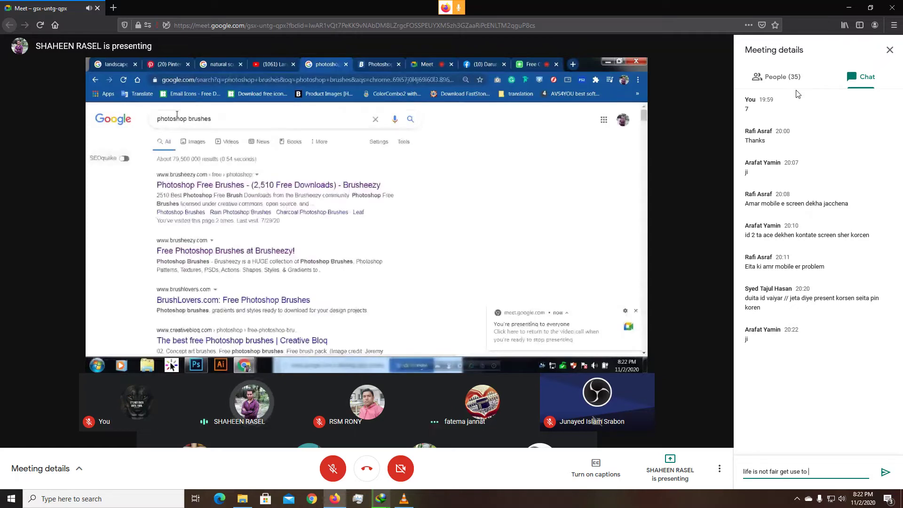
pyautogui.write('it')
pyautogui.press('Return')
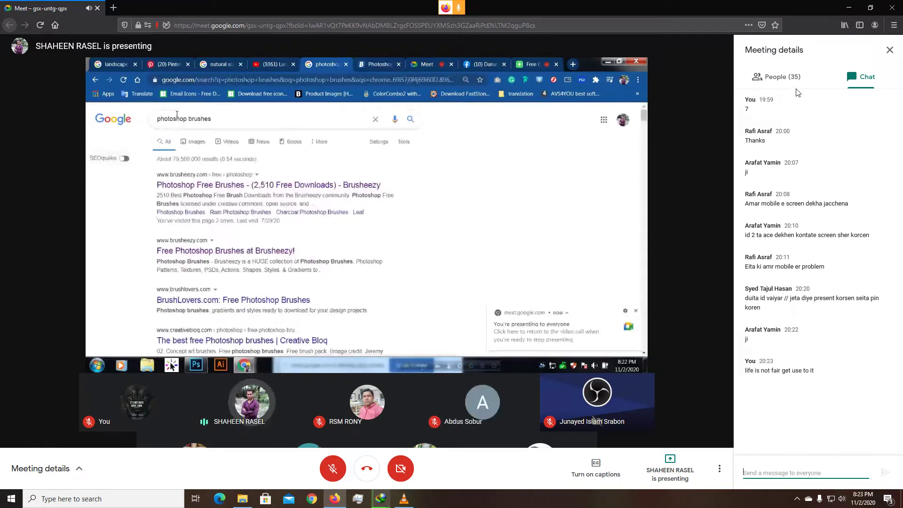
# Close the chat panel and minimize the Meet window to reveal the JoJo episode in VLC
pyautogui.click(889, 49)
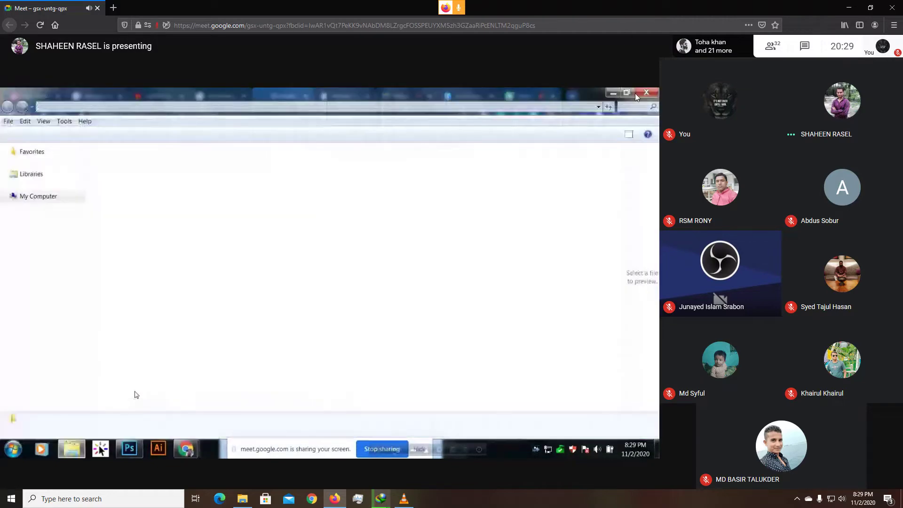
pyautogui.click(849, 7)
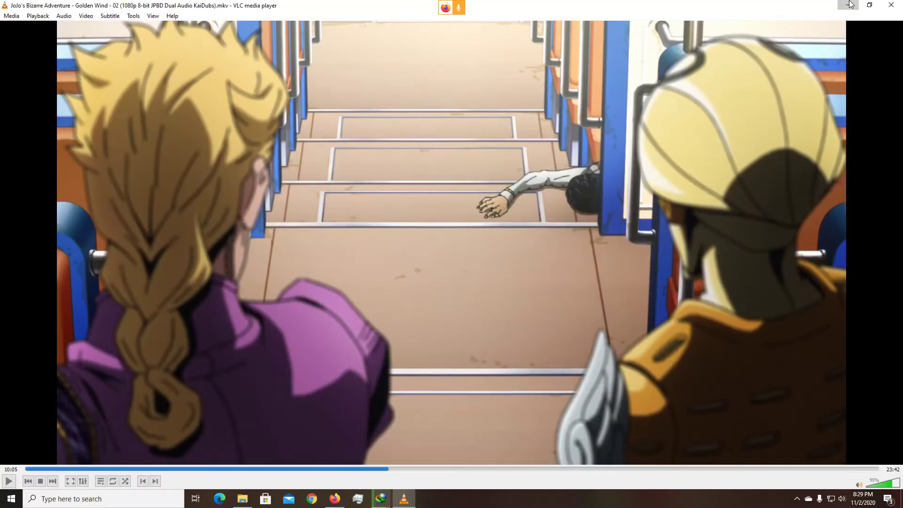
# Minimize VLC and File Explorer, then open Display settings (1920 × 1080, 100% scaling) from the desktop menu
pyautogui.click(848, 5)
pyautogui.click(850, 5)
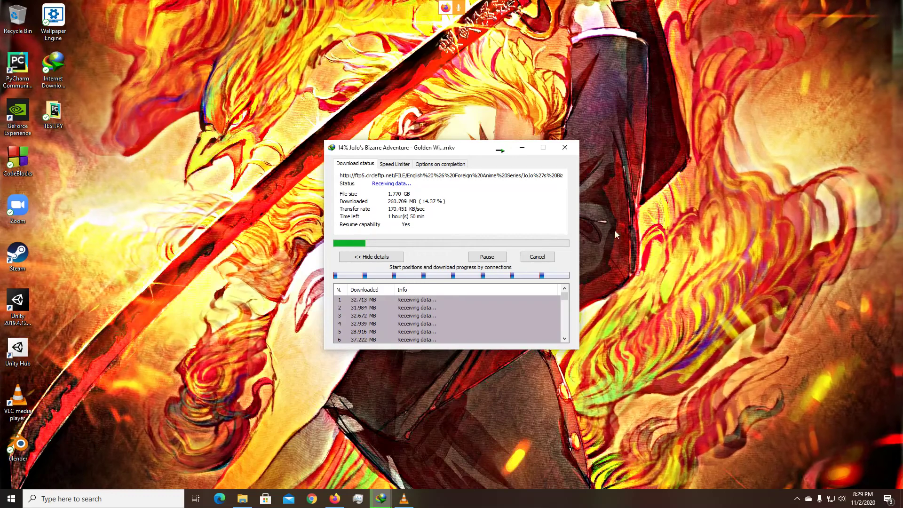
pyautogui.rightClick(659, 280)
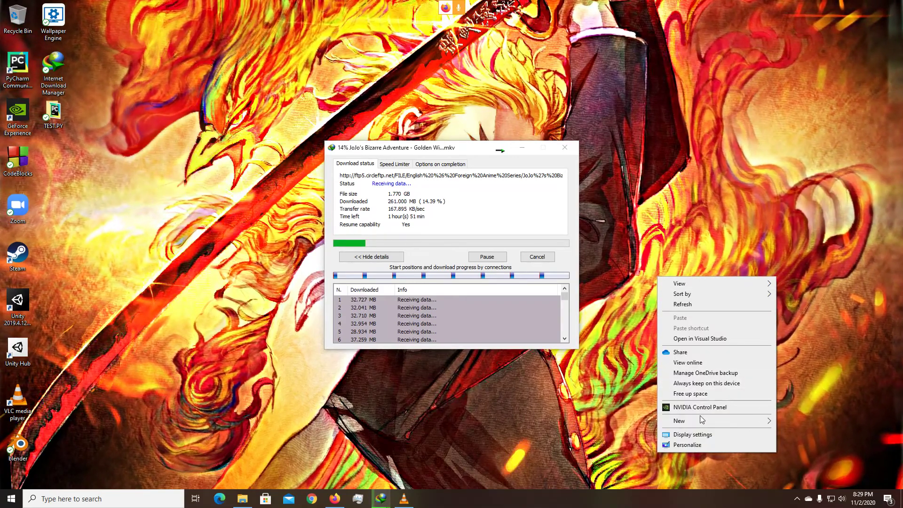
pyautogui.click(701, 434)
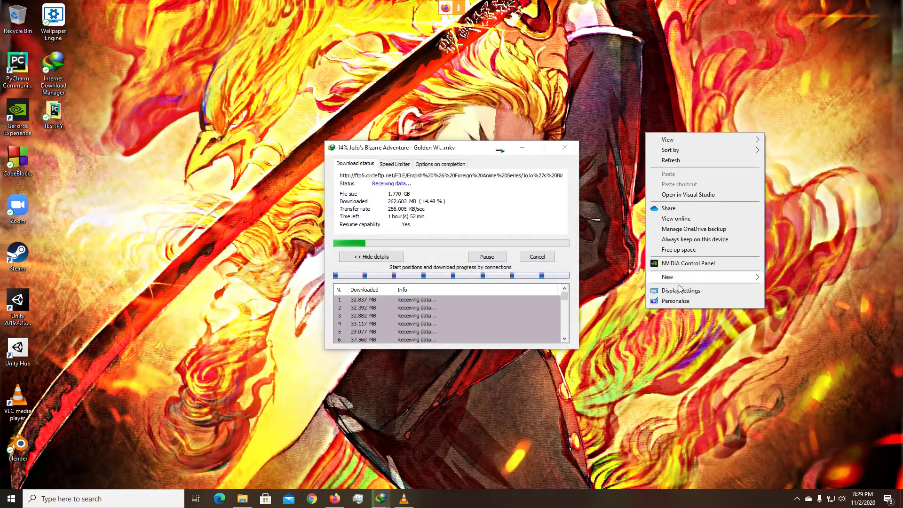
pyautogui.click(679, 290)
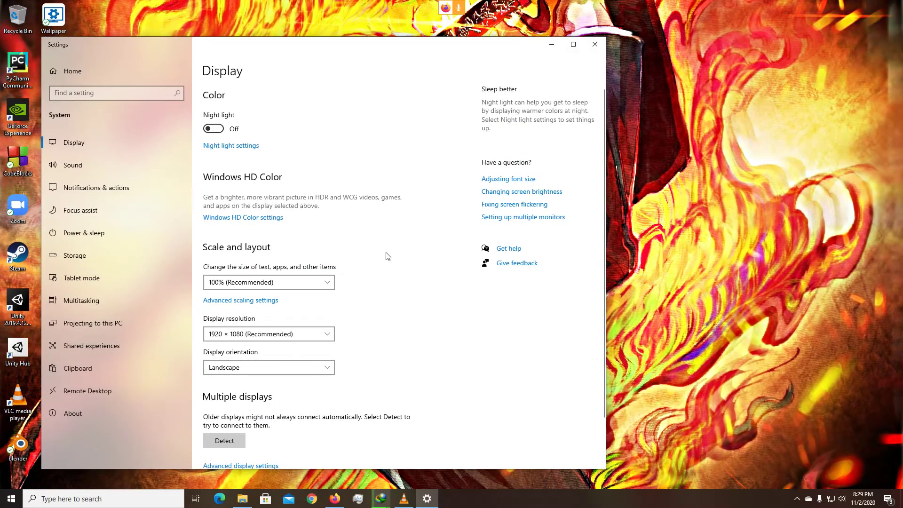
# Browse the Shared experiences, Projecting, Multitasking, Tablet mode, Storage and Remote Desktop settings pages
pyautogui.scroll(-2, 330, 267)
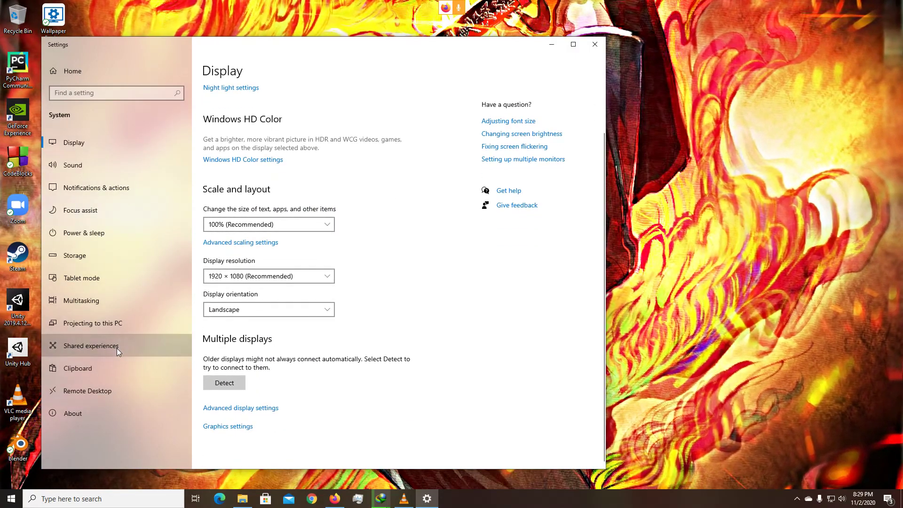
pyautogui.click(117, 348)
pyautogui.click(115, 328)
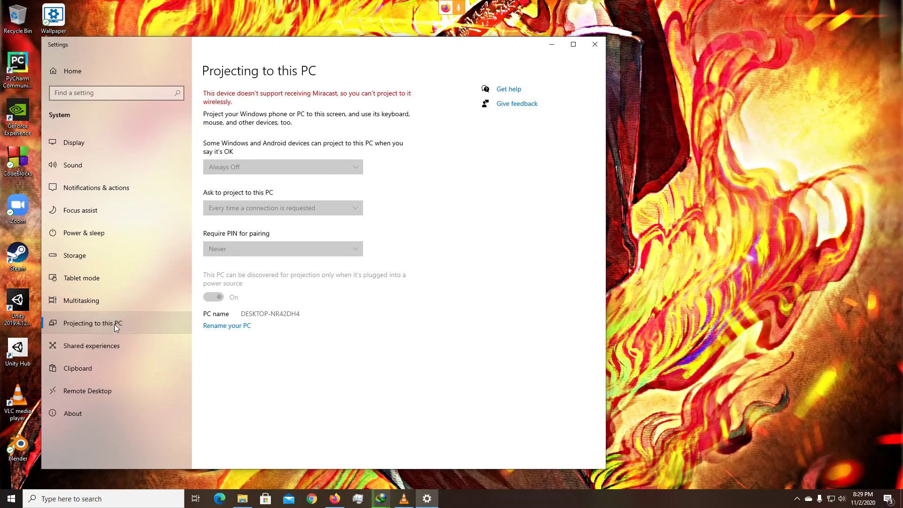
pyautogui.click(116, 301)
pyautogui.click(127, 279)
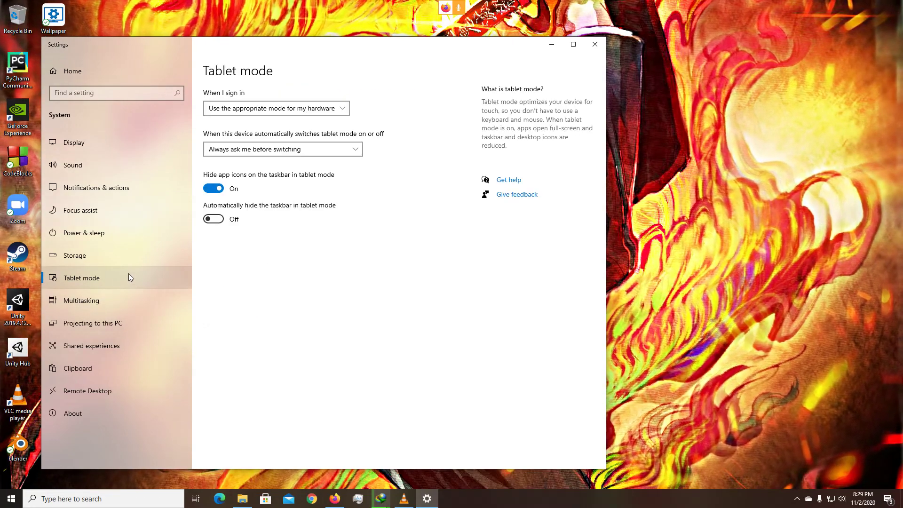
pyautogui.click(131, 259)
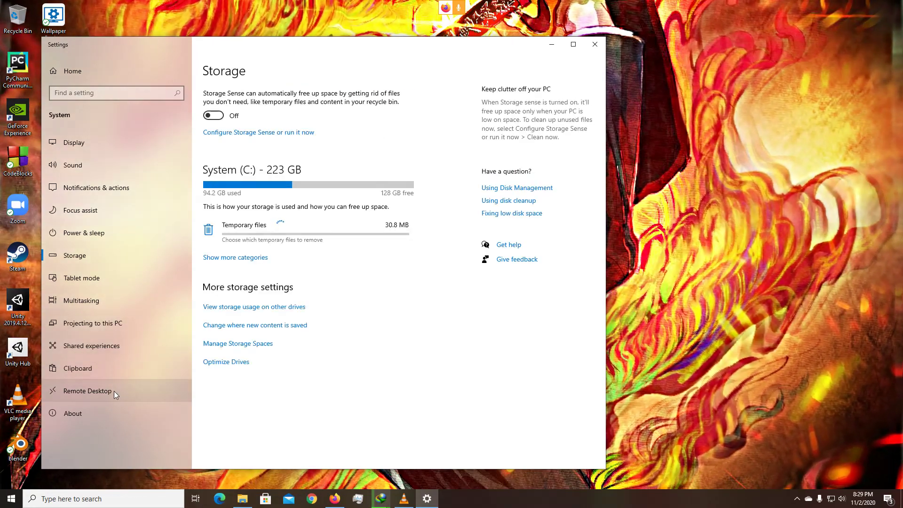
pyautogui.click(114, 390)
# Revisit Shared experiences, Projecting and Tablet mode, then view Power & sleep, Notifications and Sound
pyautogui.click(117, 347)
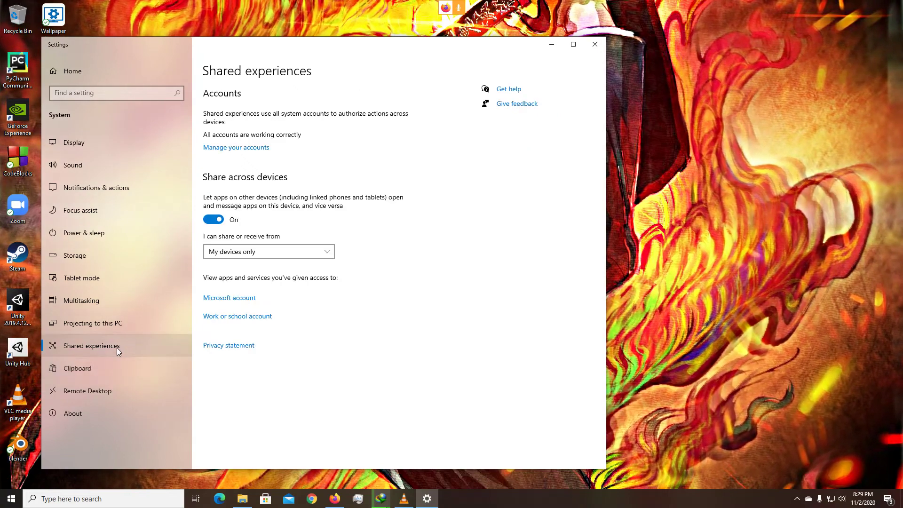
pyautogui.click(123, 321)
pyautogui.click(141, 278)
pyautogui.click(132, 233)
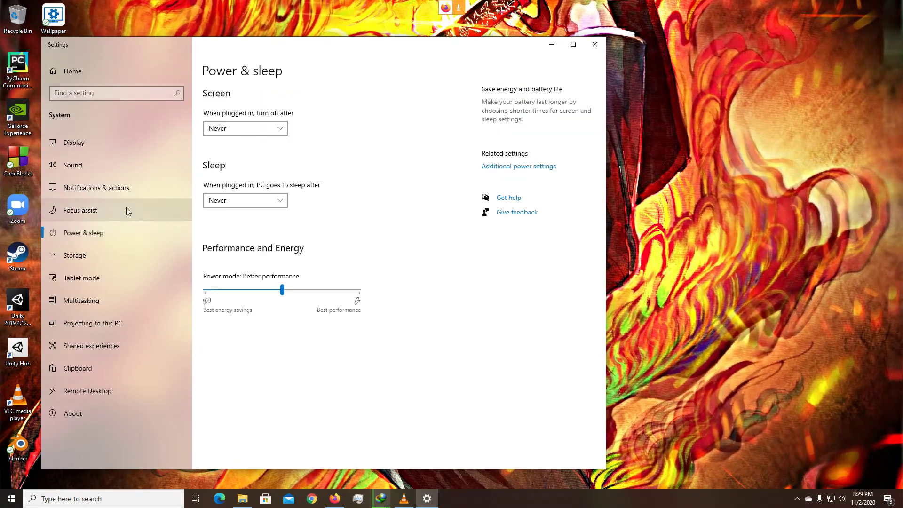
pyautogui.click(121, 188)
pyautogui.click(117, 159)
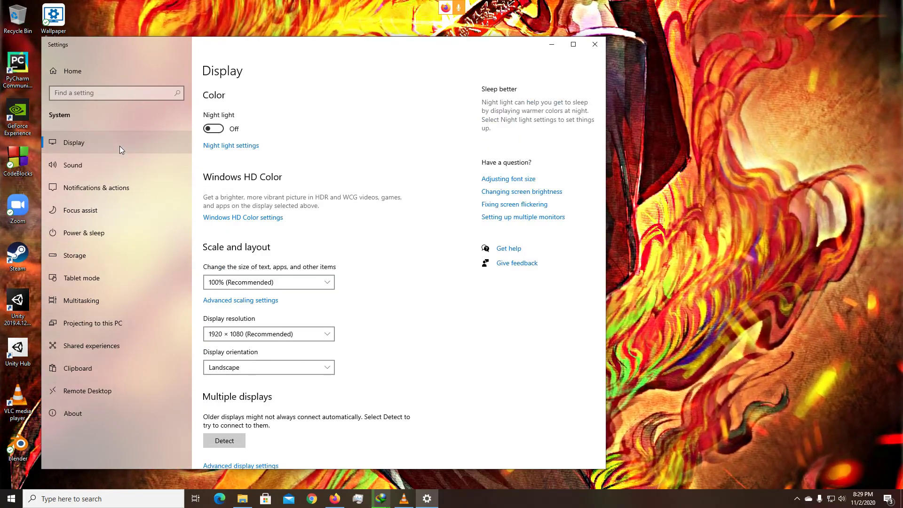
# Detect a second display (none found), close Settings and return to the Meet lesson
pyautogui.scroll(-2, 379, 221)
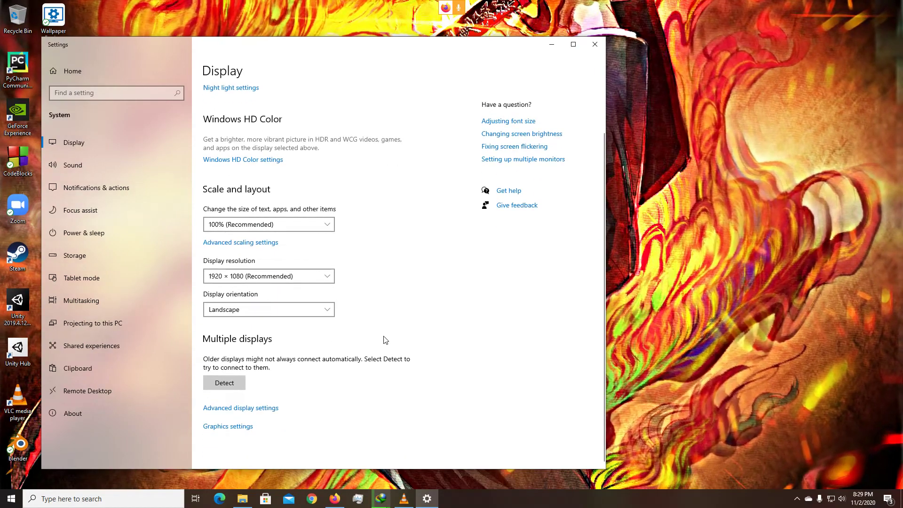
pyautogui.click(224, 383)
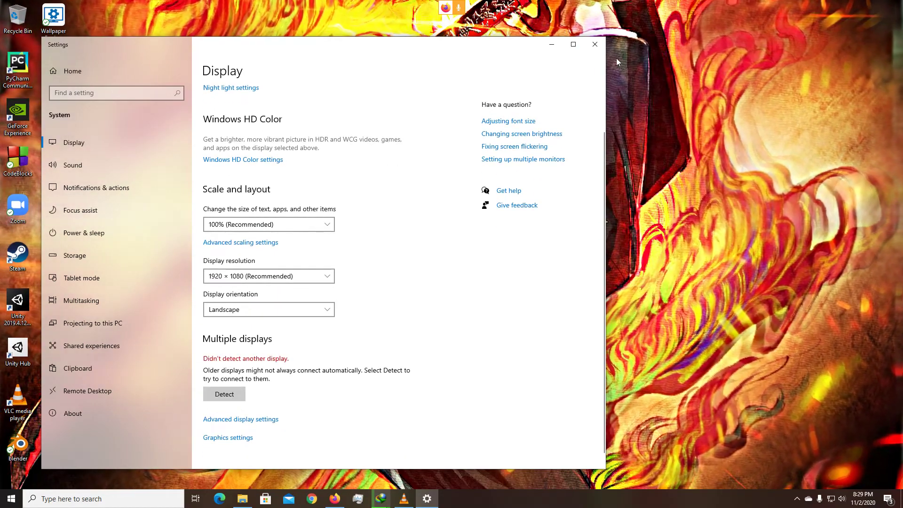
pyautogui.click(594, 43)
pyautogui.click(334, 498)
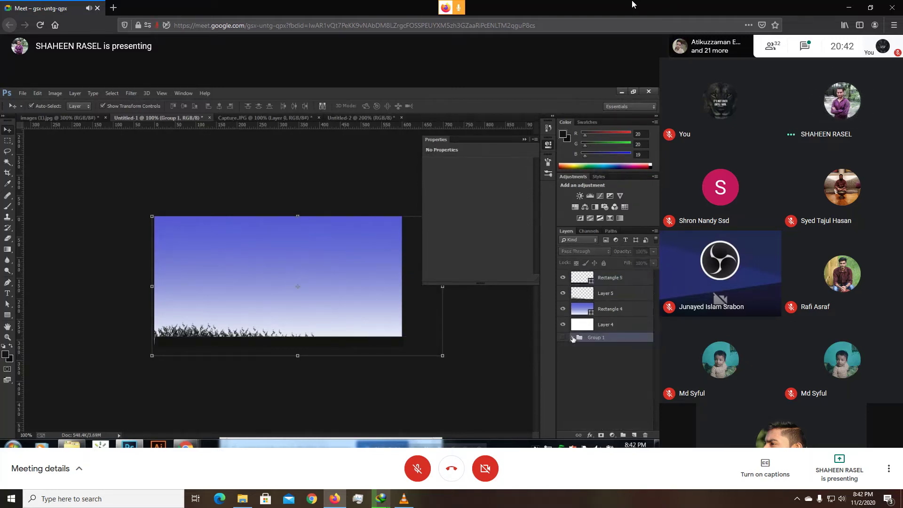
# Try loading techlandbd.com from a new tab via the 'techland' suggestion, then return to Meet
pyautogui.click(113, 8)
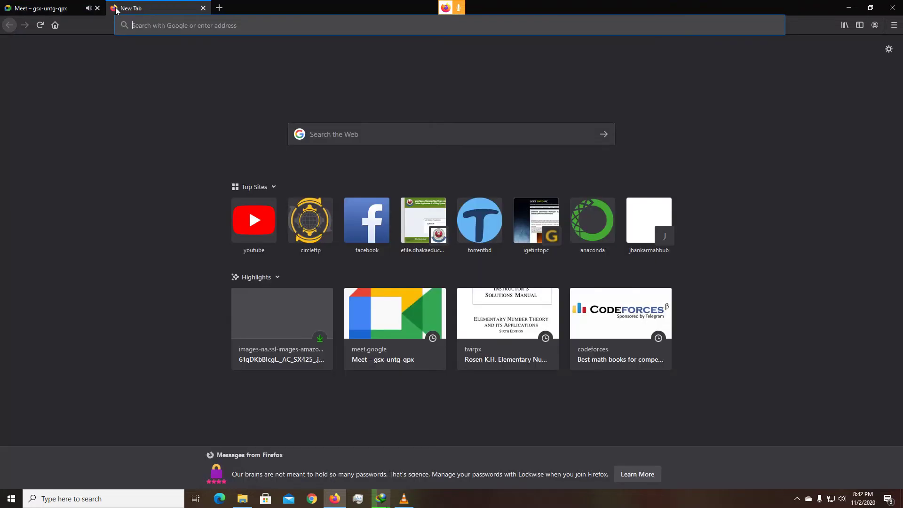
pyautogui.click(333, 136)
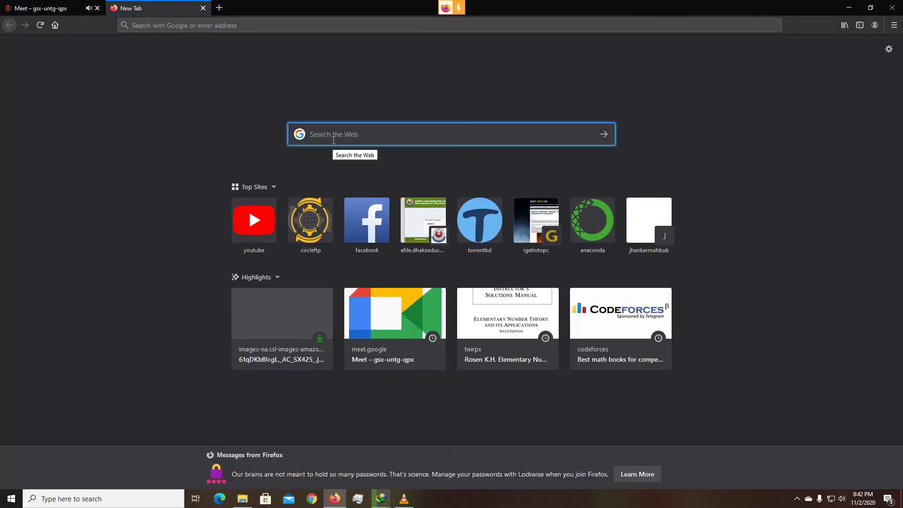
pyautogui.write('tech')
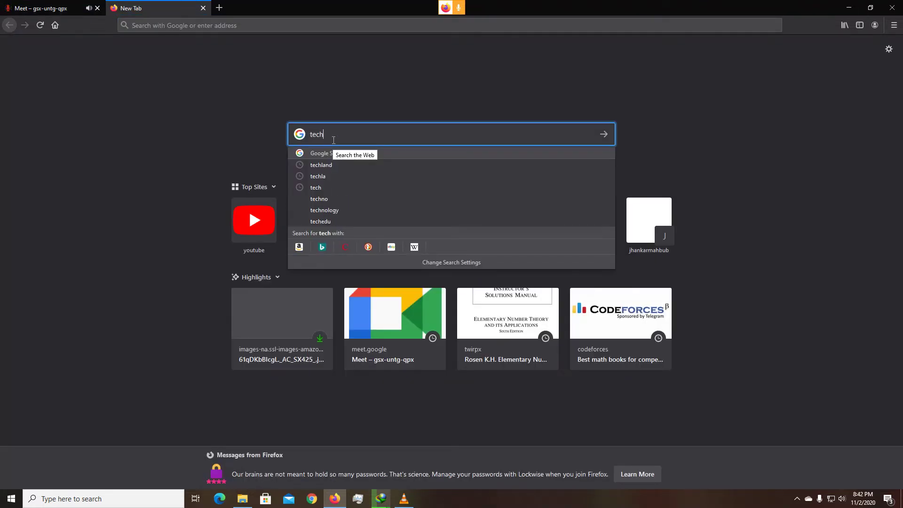
pyautogui.click(344, 165)
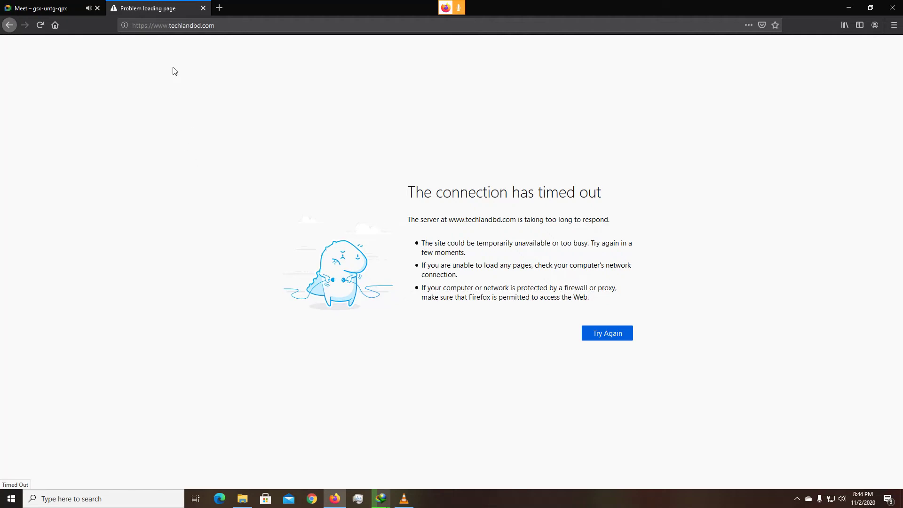
pyautogui.click(80, 10)
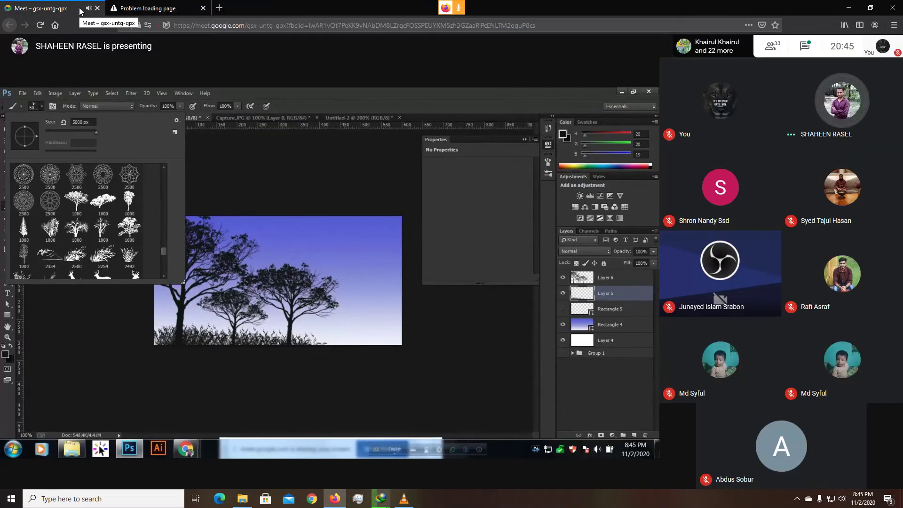
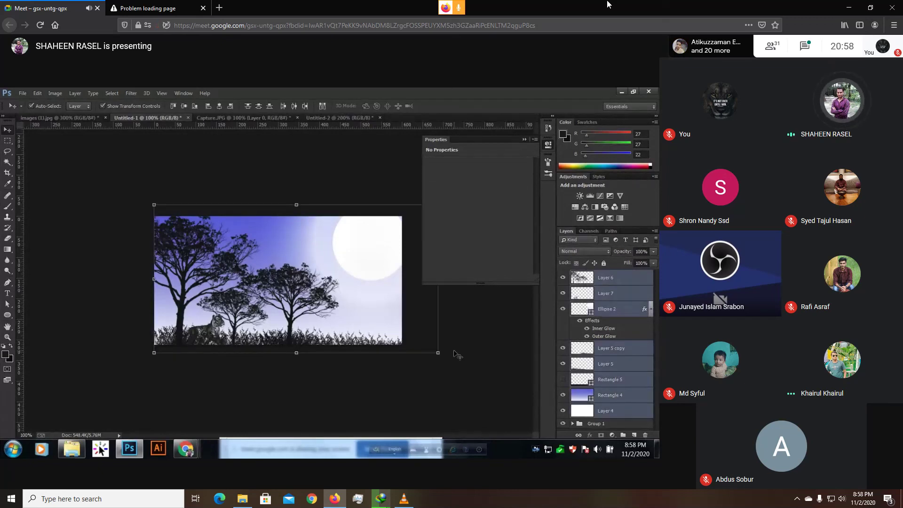
# Group the selected night-scene layers (trees, glowing moon, gradient sky) into a new Group 2
pyautogui.hotkey('ctrl', 'g')
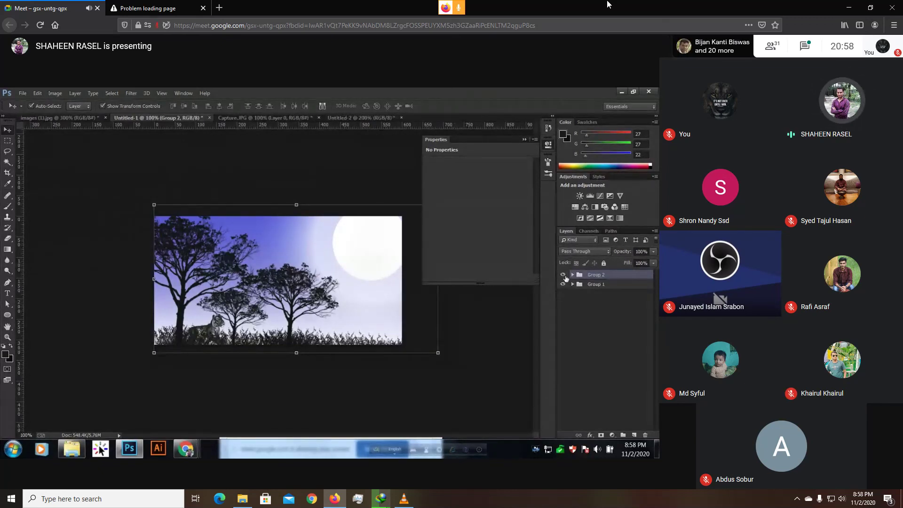